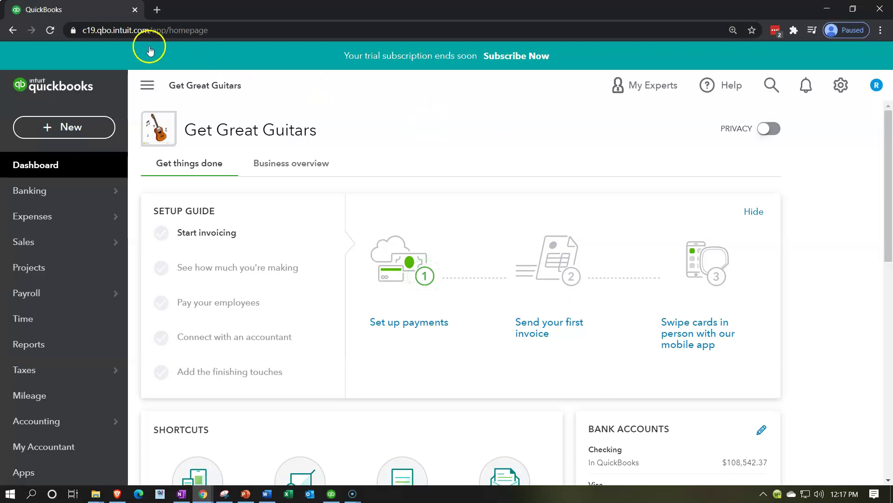
# Duplicate the QuickBooks tab twice for three copies, showing the Reports list in the third.
pyautogui.rightClick(84, 11)
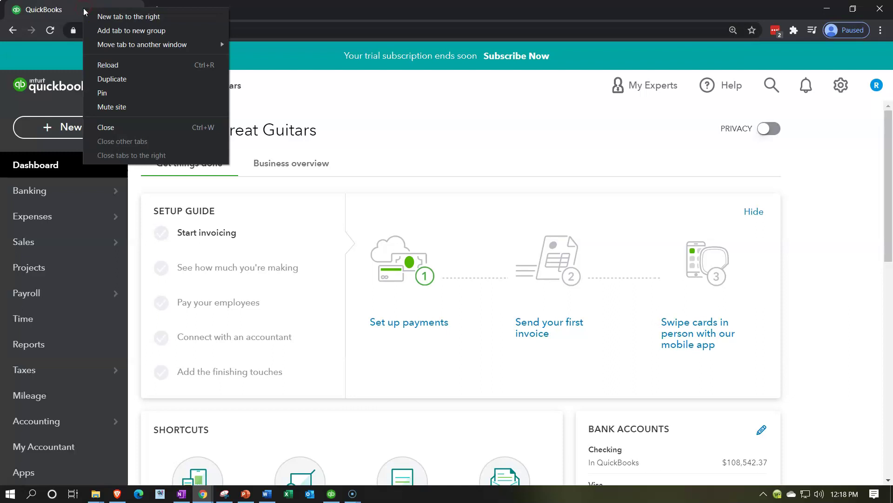
pyautogui.click(113, 77)
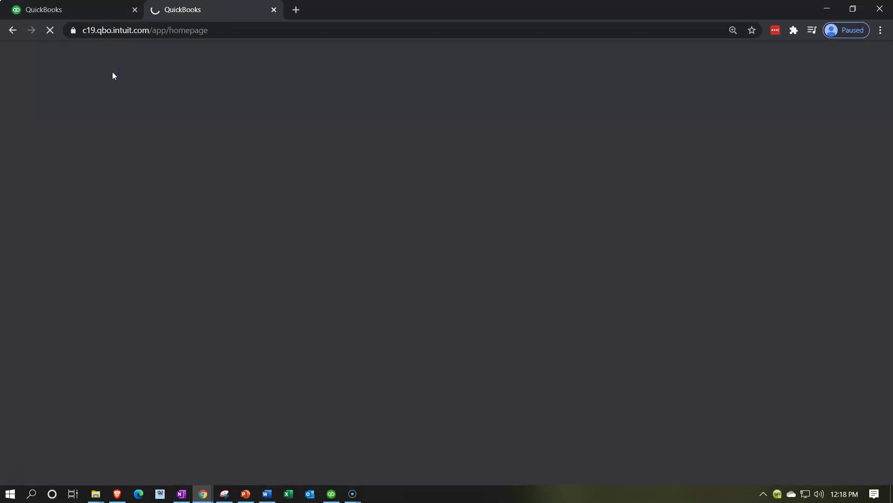
pyautogui.rightClick(227, 13)
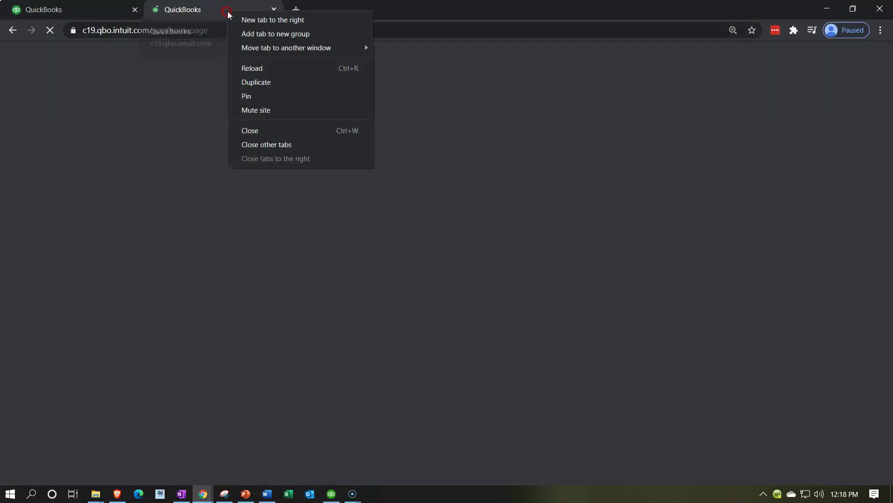
pyautogui.click(270, 82)
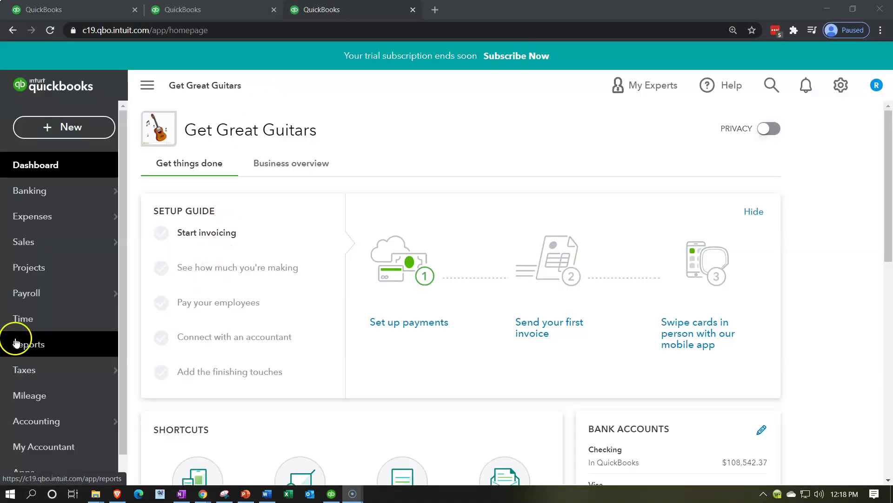
pyautogui.click(16, 344)
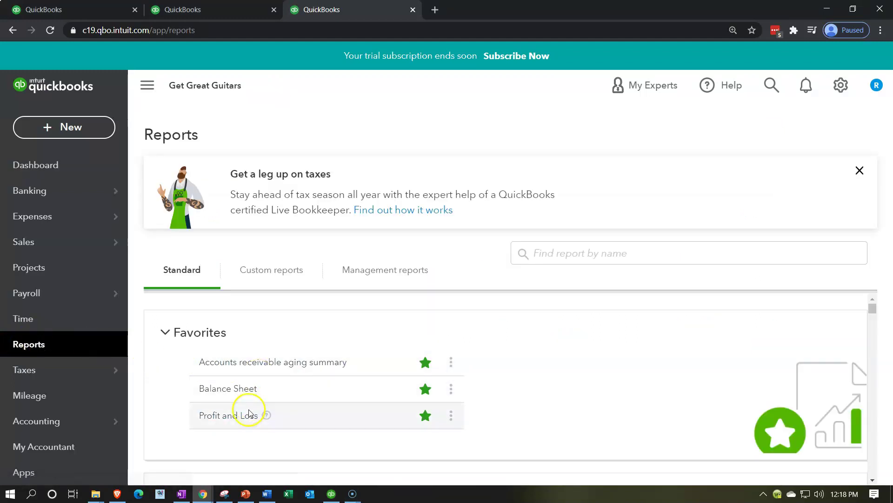
# Run Profit and Loss for 01/01/2021–02/28/2021, collapse the sidebar and zoom in.
pyautogui.click(249, 413)
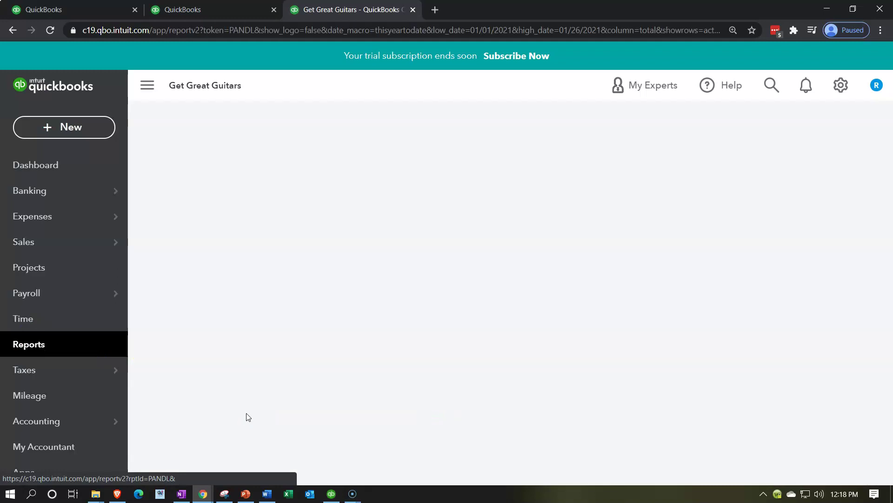
pyautogui.click(454, 182)
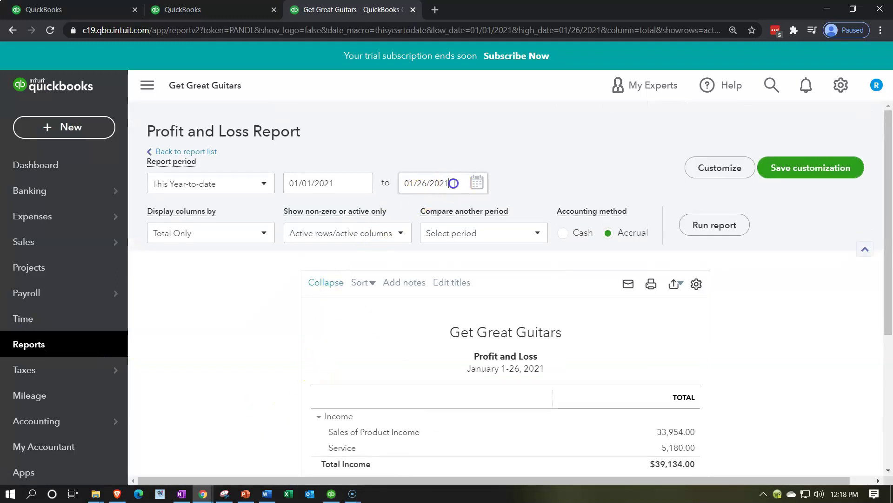
pyautogui.hotkey('ctrl', 'a')
pyautogui.write('0228')
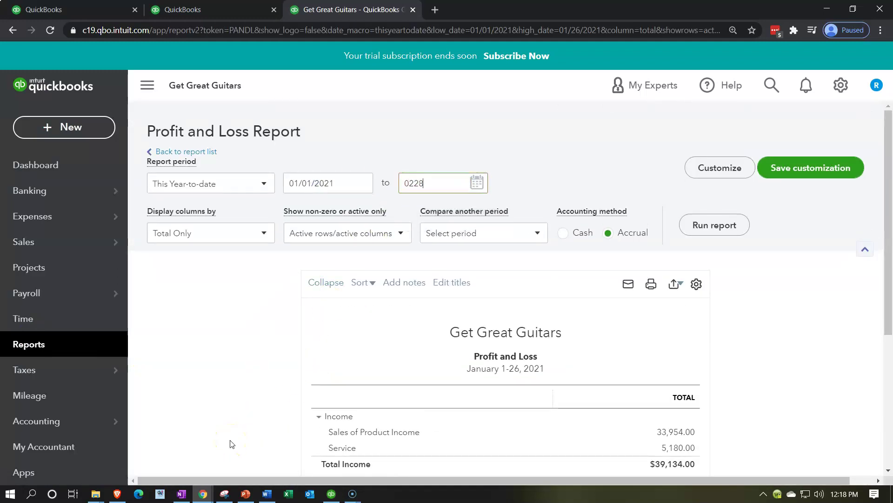
pyautogui.click(231, 444)
pyautogui.click(716, 228)
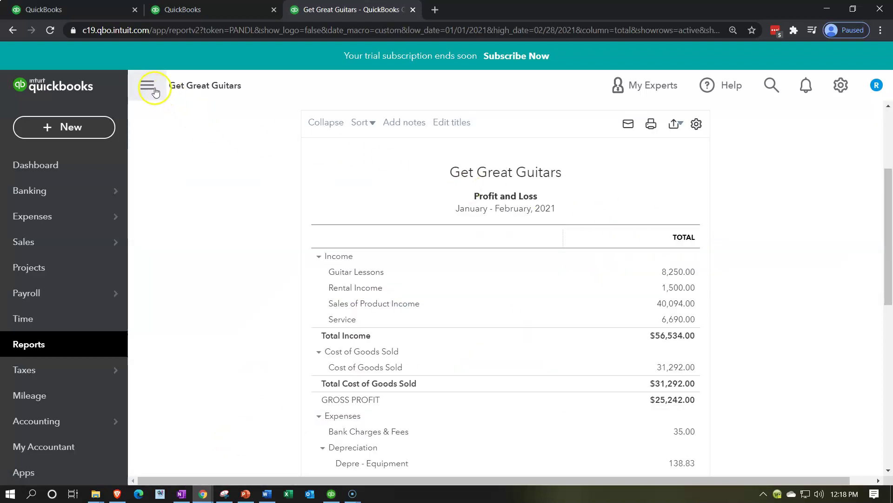
pyautogui.click(155, 90)
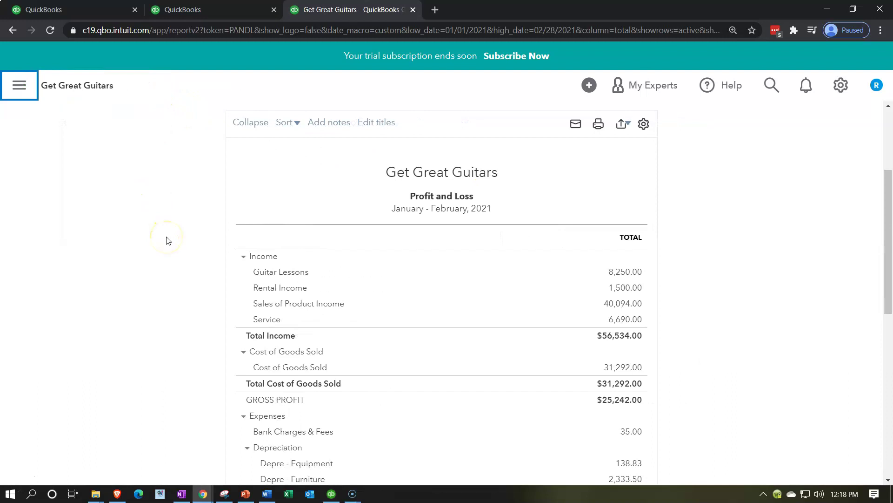
pyautogui.hotkey('ctrl', '+')
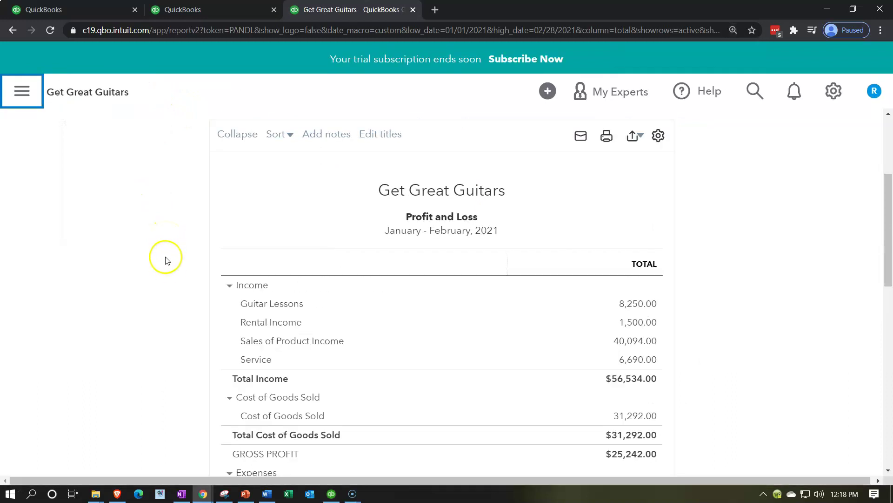
# In the second tab, run the Balance Sheet as of 02/28/2021, then return to the dashboard tab.
pyautogui.click(218, 12)
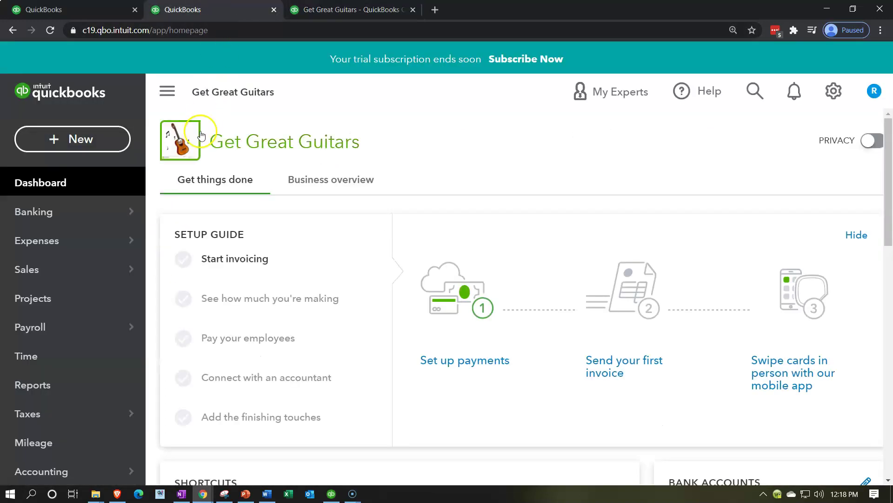
pyautogui.click(97, 384)
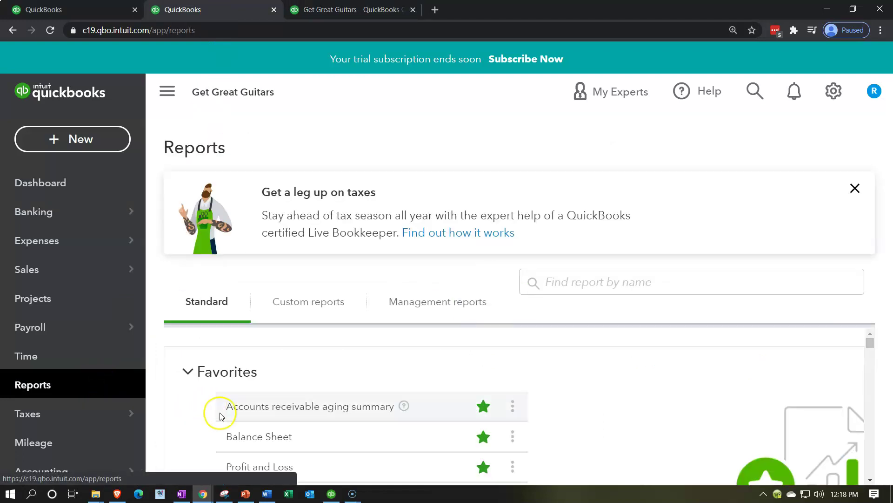
pyautogui.click(257, 435)
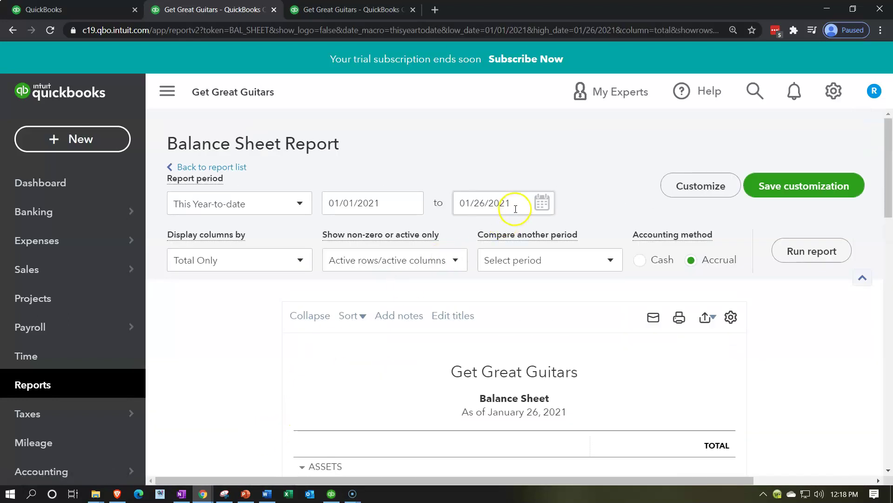
pyautogui.click(514, 204)
pyautogui.write('022821')
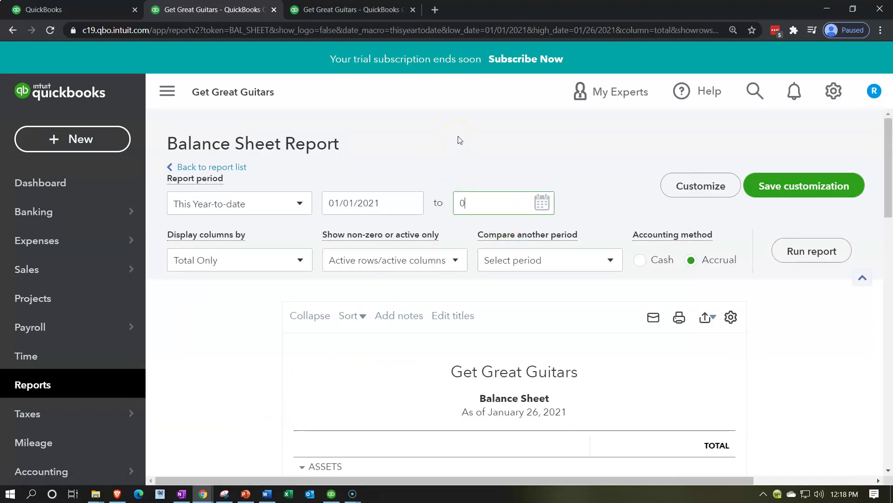
pyautogui.click(459, 139)
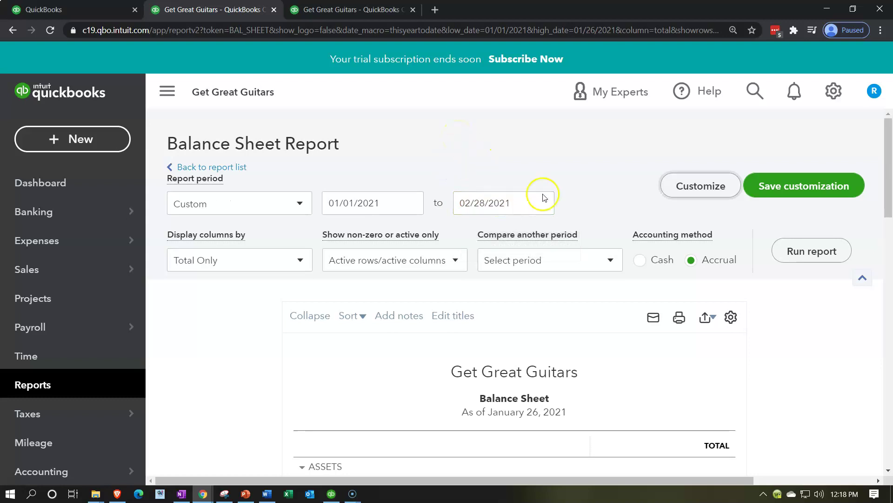
pyautogui.click(781, 256)
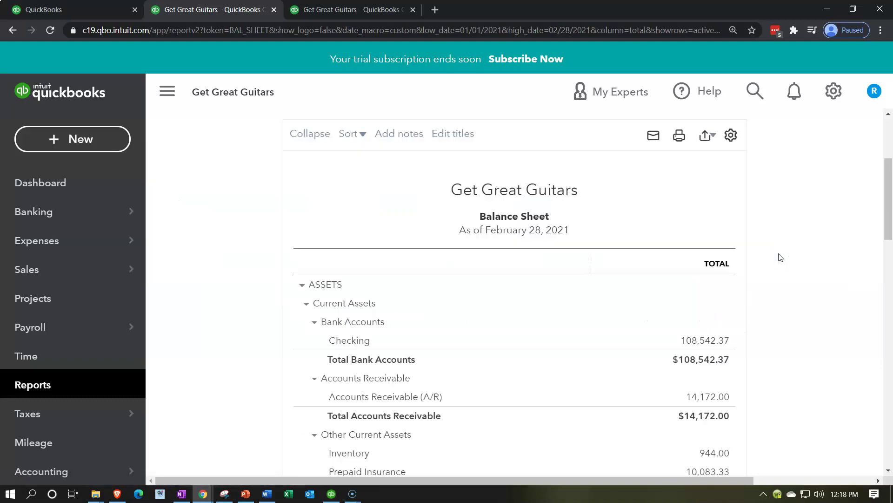
pyautogui.click(184, 102)
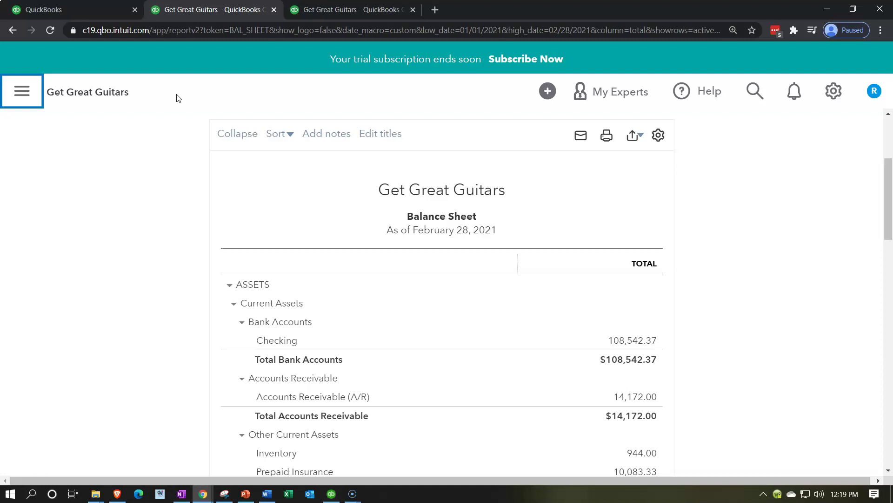
pyautogui.click(98, 14)
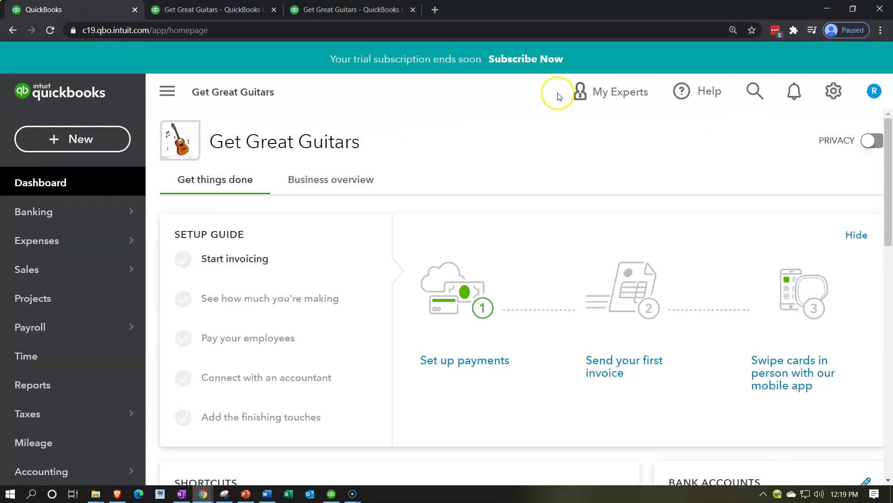
# Add a new budget named 'Budget 1' for fiscal year FY2021 from Budgeting.
pyautogui.click(829, 101)
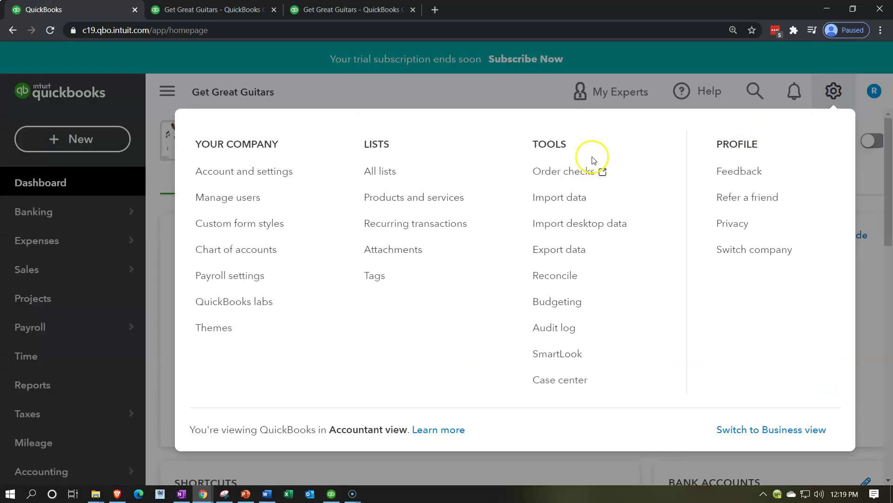
pyautogui.click(581, 304)
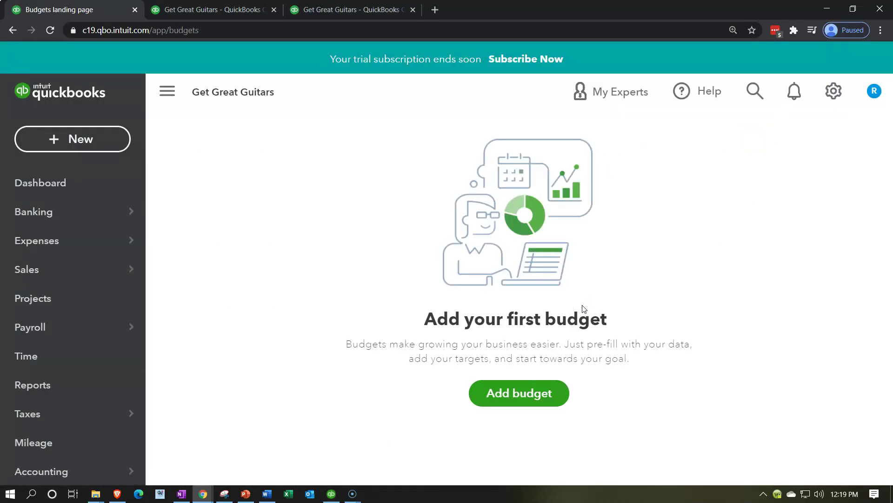
pyautogui.click(560, 394)
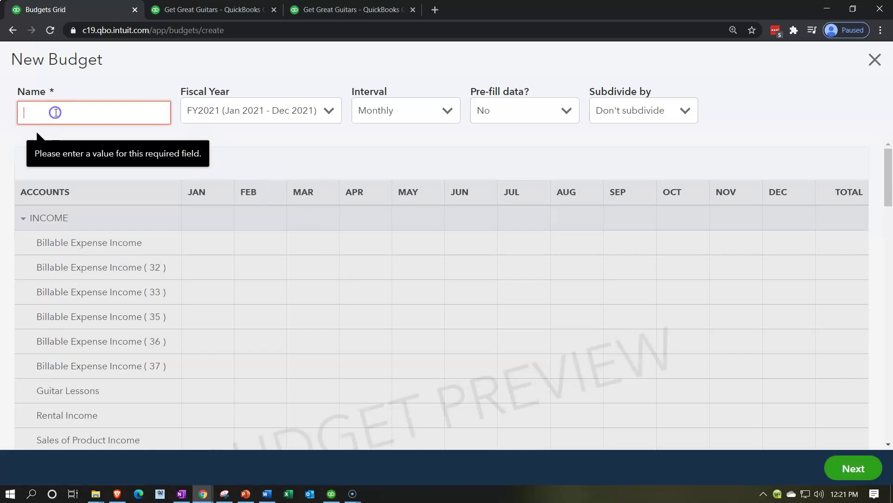
pyautogui.write('Budg')
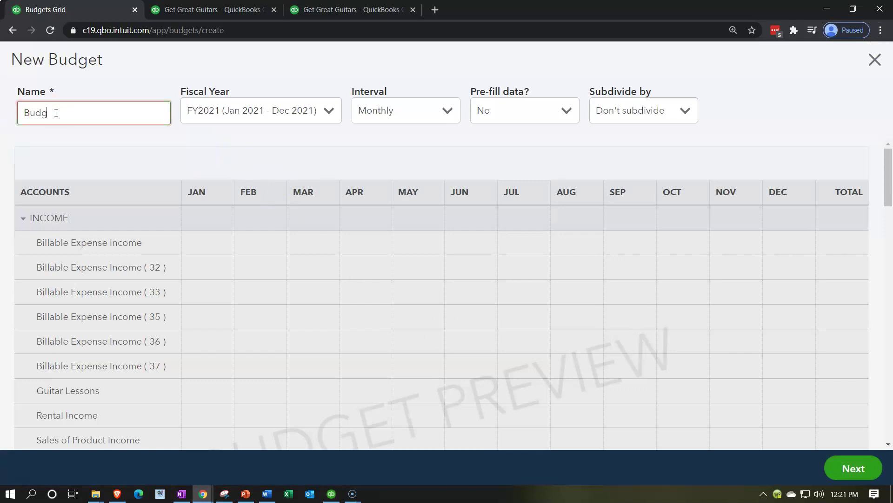
pyautogui.write('et 1')
pyautogui.press('Tab')
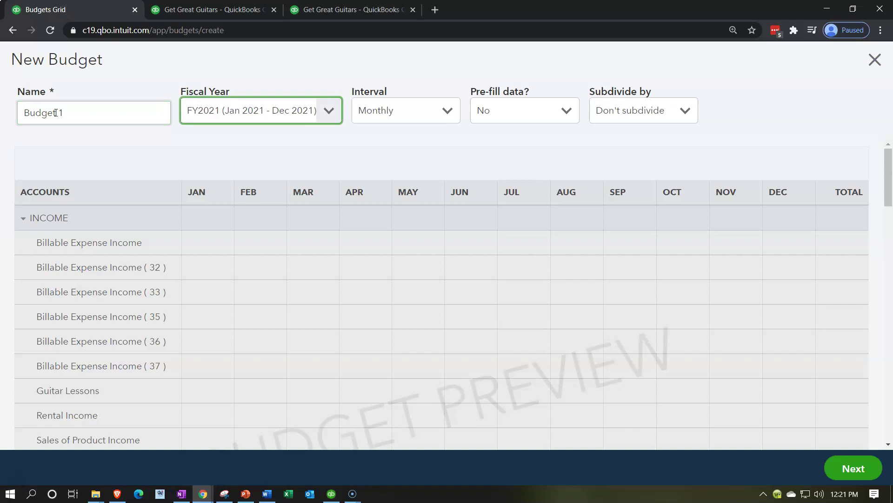
pyautogui.click(325, 116)
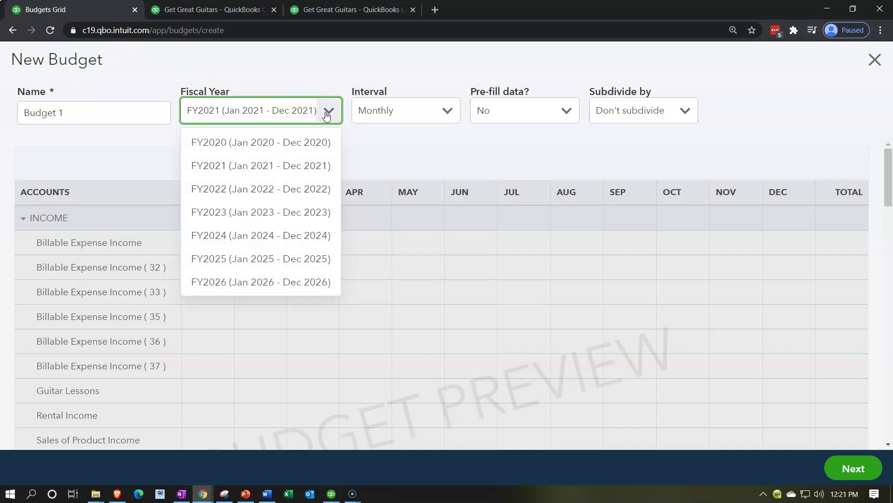
pyautogui.click(393, 122)
pyautogui.click(454, 117)
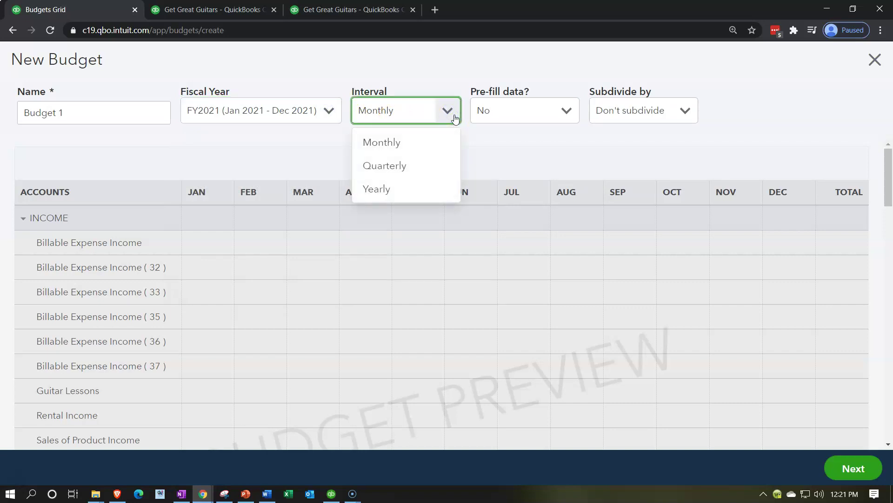
# Try Yearly and Quarterly intervals, then settle on a Monthly budget interval.
pyautogui.click(421, 187)
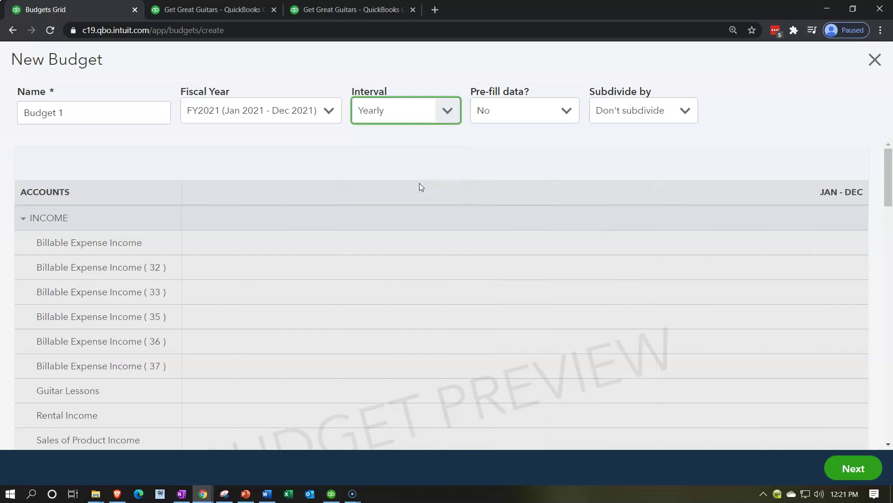
pyautogui.click(447, 117)
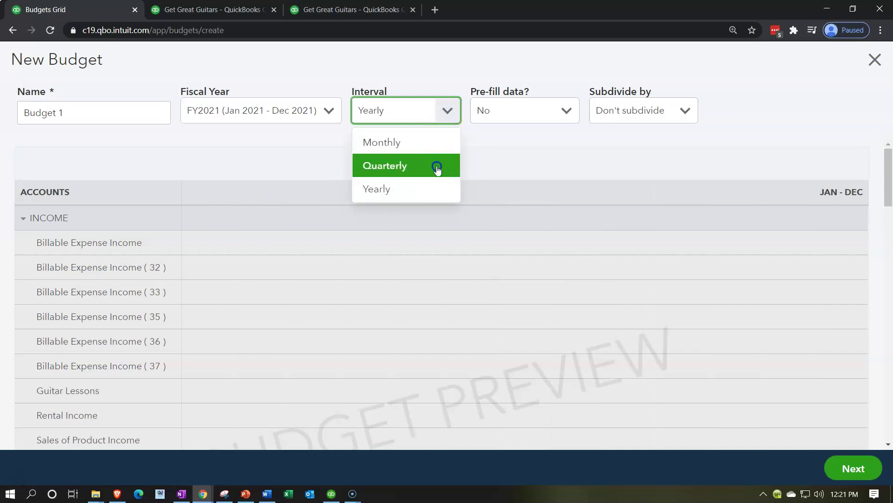
pyautogui.click(437, 167)
pyautogui.click(446, 112)
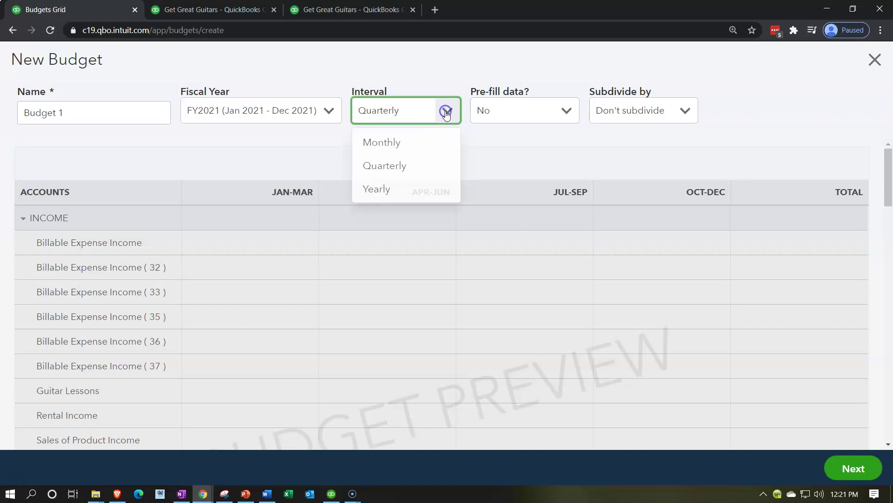
pyautogui.click(434, 142)
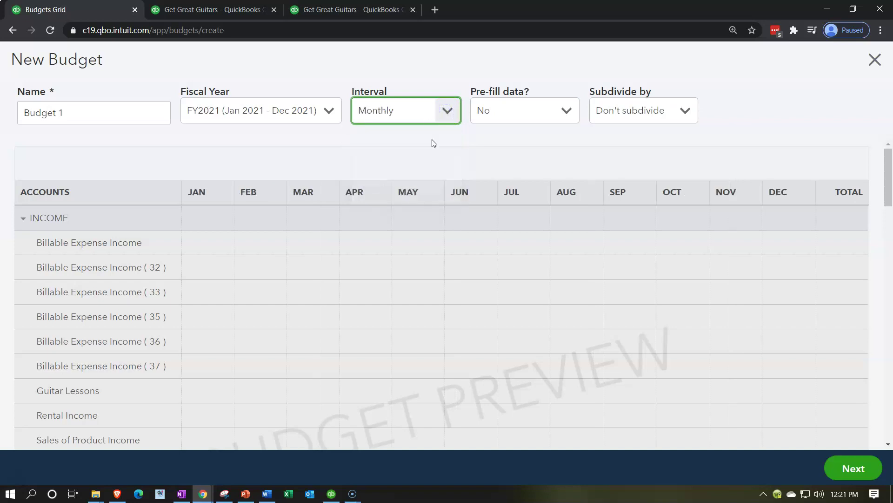
pyautogui.click(566, 111)
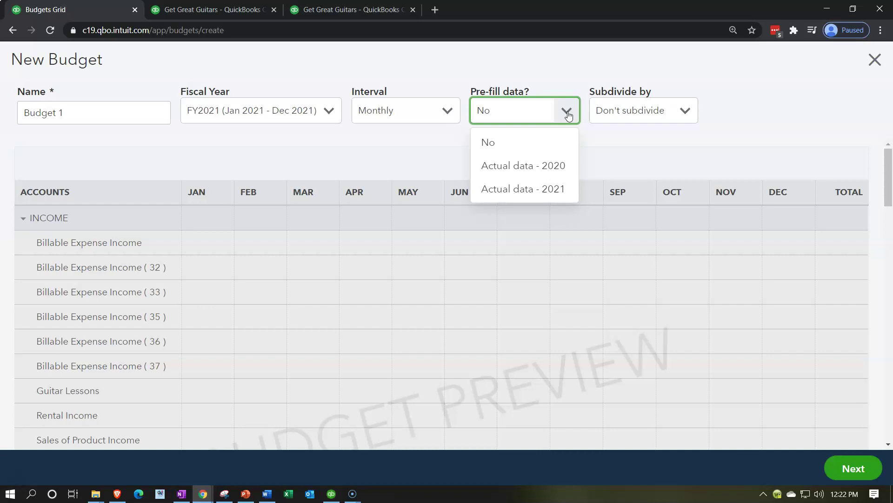
# Leave pre-fill data at No and subdivide at Don't subdivide, then review the income accounts.
pyautogui.click(568, 116)
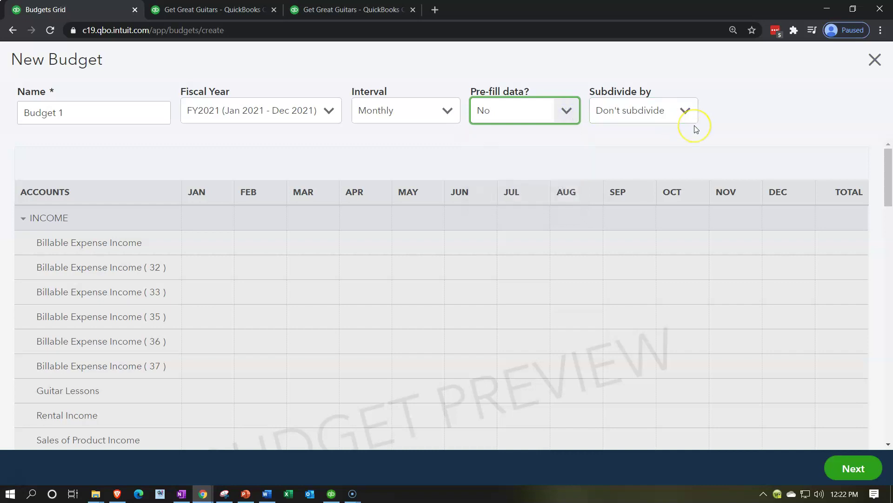
pyautogui.click(688, 114)
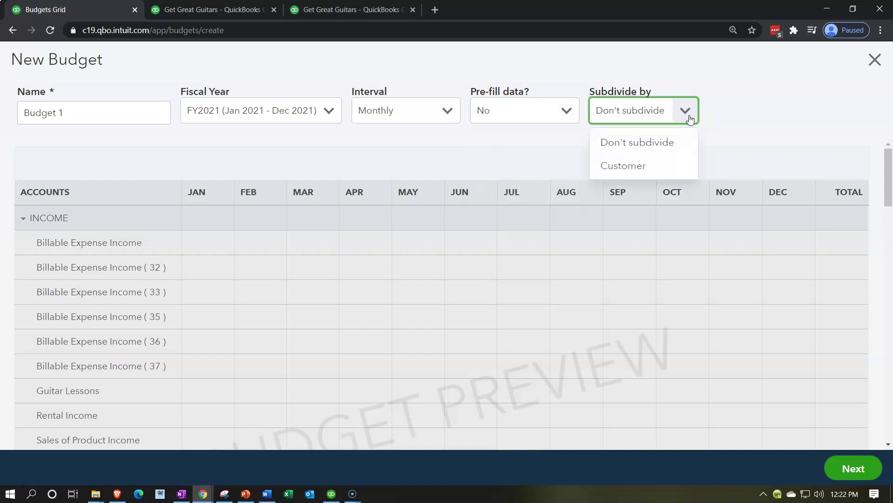
pyautogui.click(745, 95)
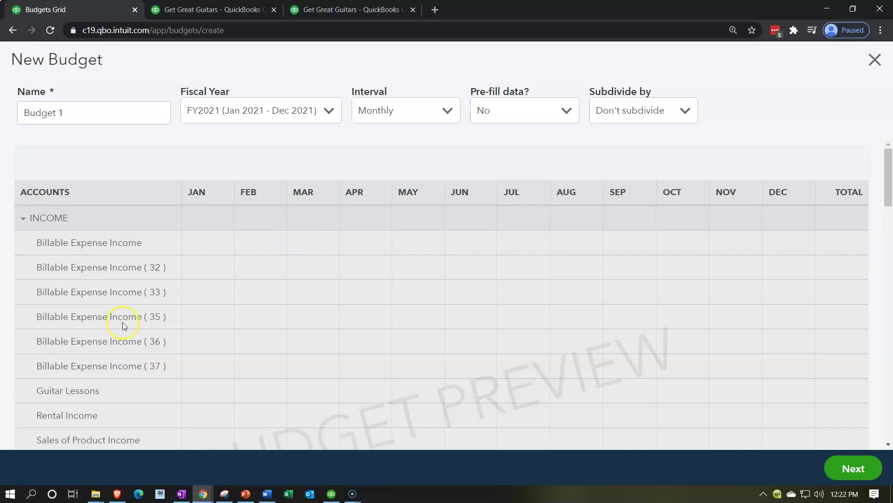
pyautogui.scroll(-5, 123, 324)
# Scroll back up to the top of the page.
pyautogui.scroll(5, 124, 326)
pyautogui.click(296, 10)
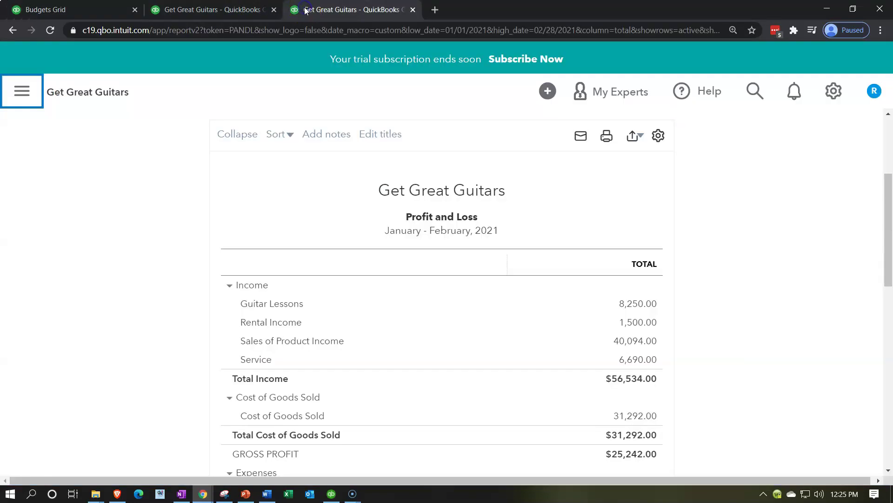
pyautogui.scroll(3, 251, 303)
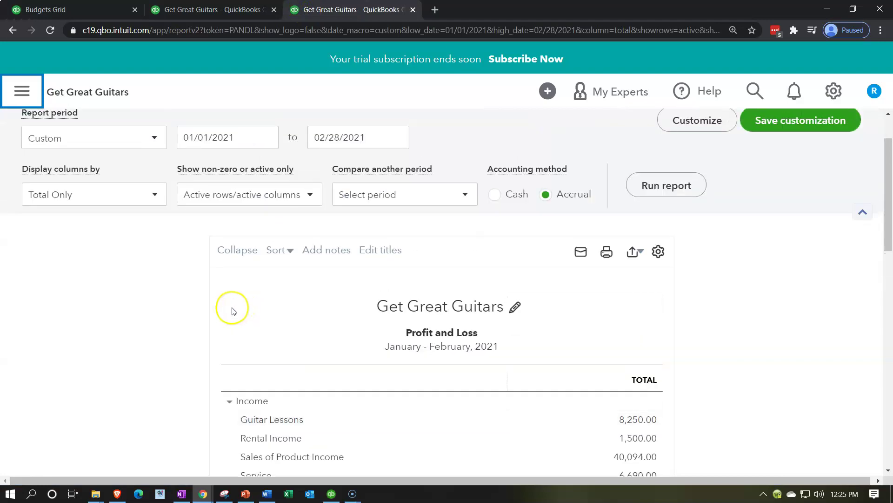
pyautogui.scroll(-4, 228, 312)
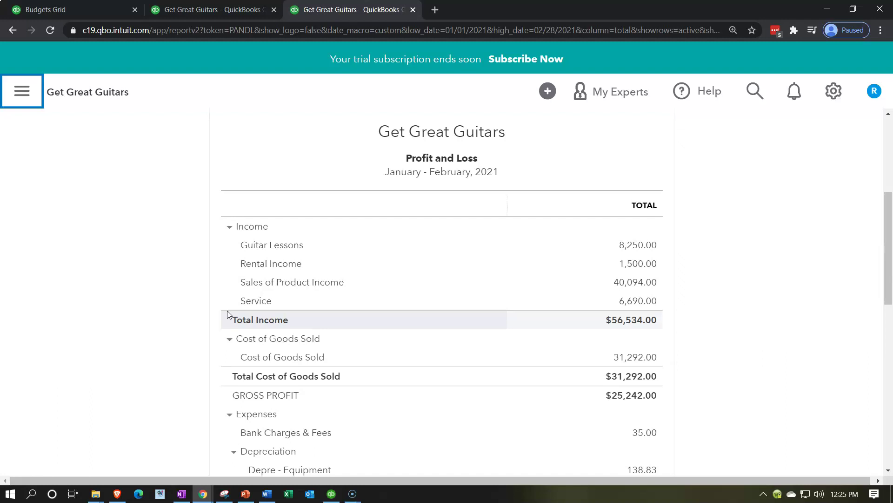
pyautogui.click(176, 320)
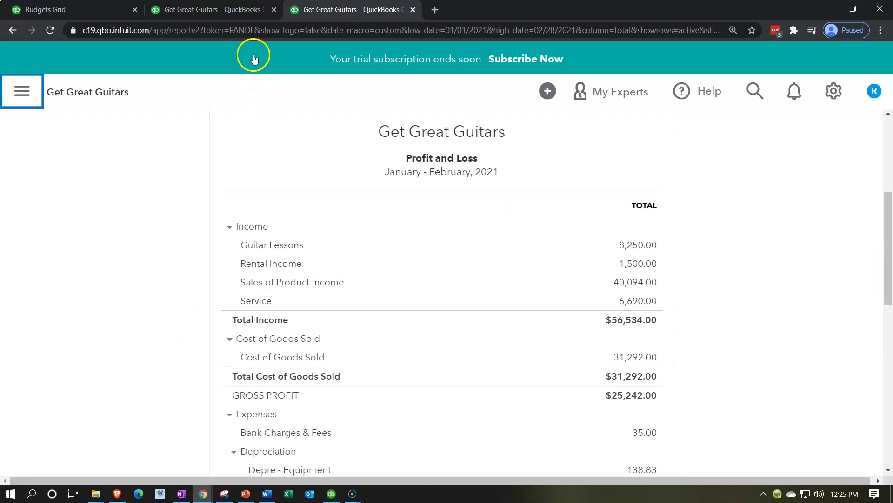
# Review the 02/28/2021 Balance Sheet: $135,241.70 total current assets, $108,542.37 in checking.
pyautogui.click(232, 15)
pyautogui.click(164, 346)
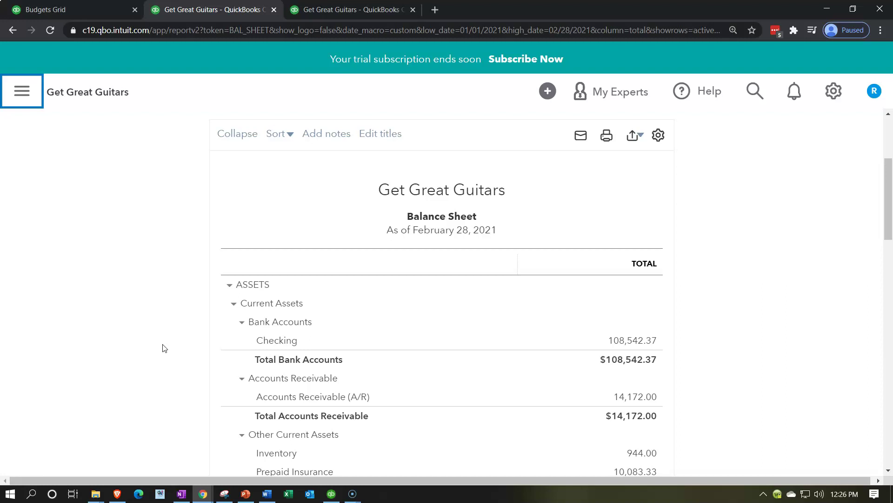
pyautogui.scroll(-3, 165, 348)
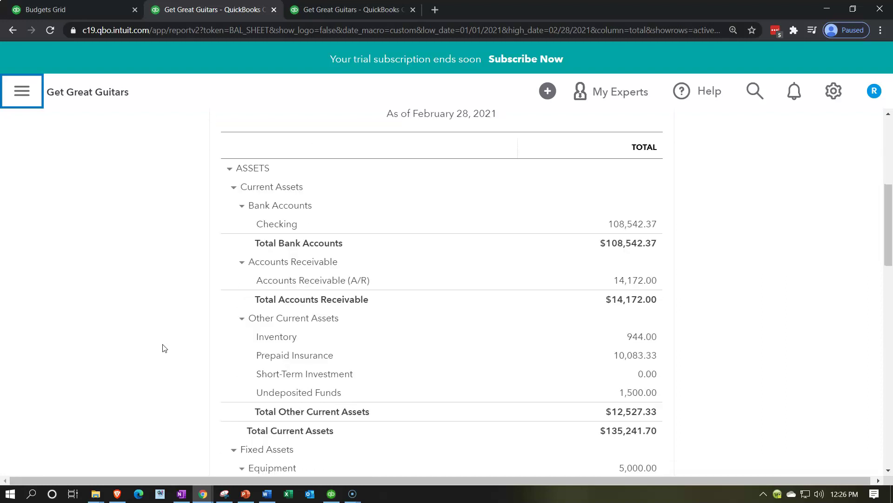
pyautogui.click(661, 302)
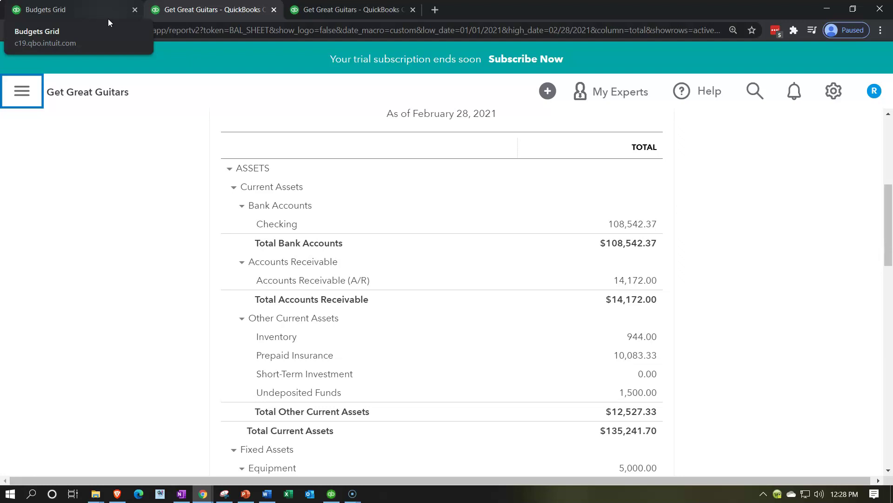
pyautogui.click(90, 221)
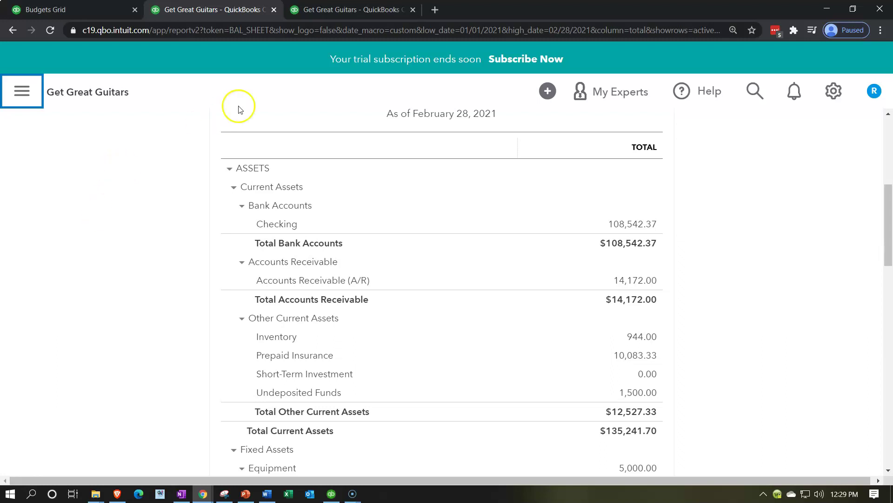
# Go back to the January–February 2021 Profit and Loss tab and scroll down.
pyautogui.click(366, 11)
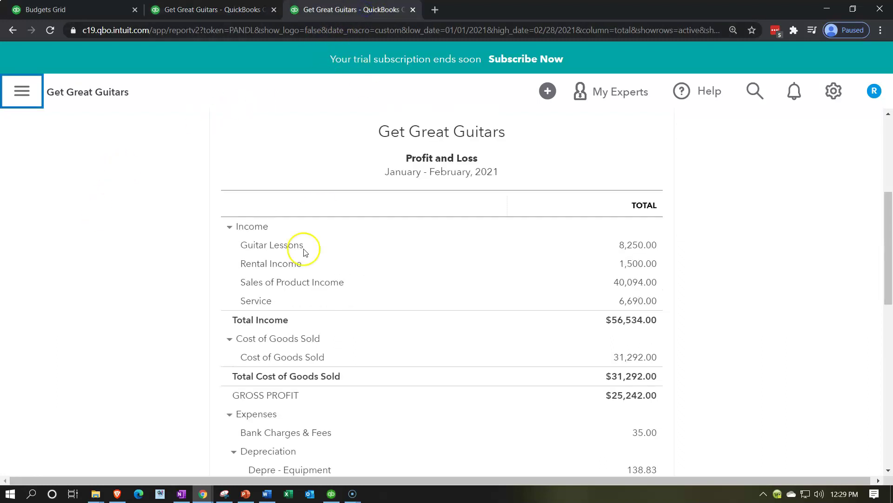
pyautogui.scroll(-1, 140, 363)
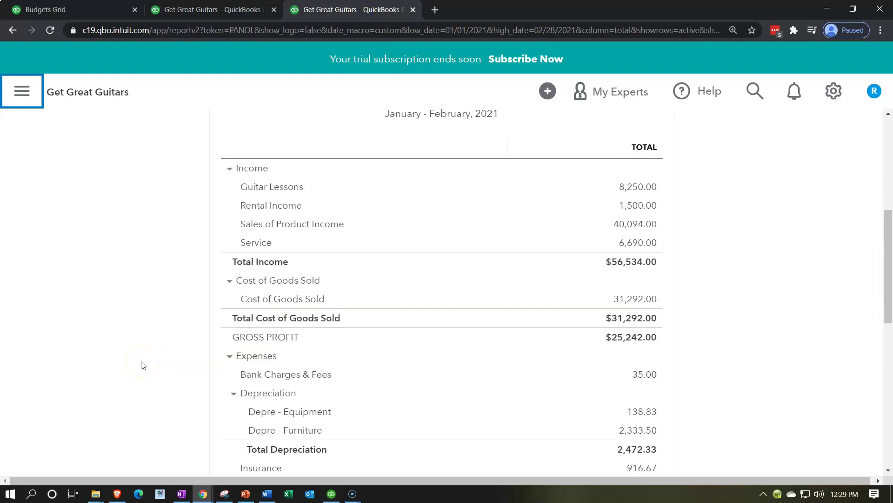